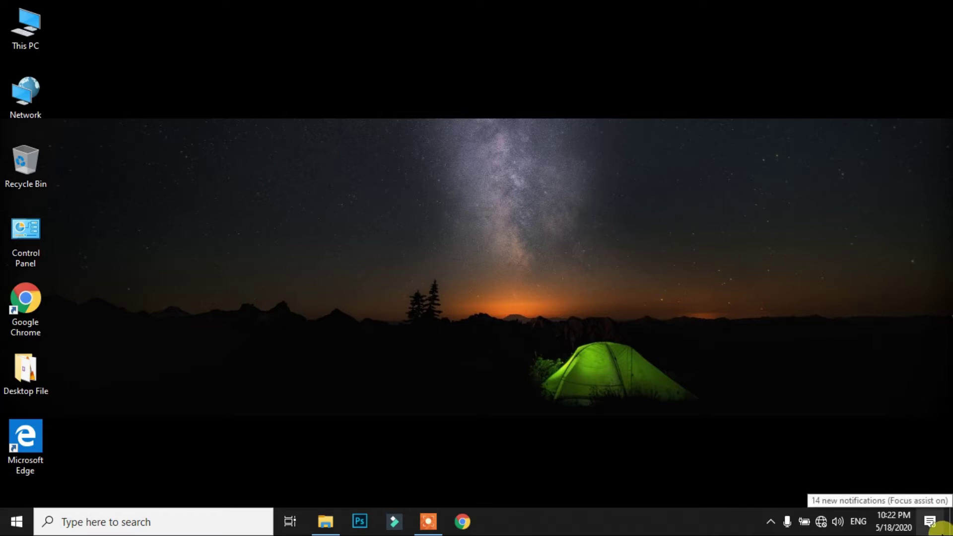
{"action": "left_click_drag", "start_coordinate": [67, 9], "coordinate": [8, 465]}
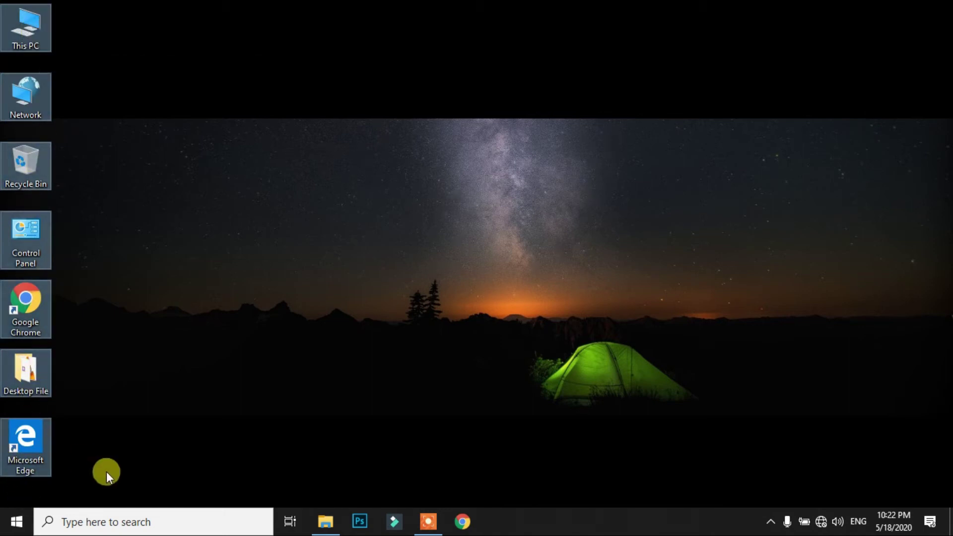
{"action": "left_click_drag", "start_coordinate": [1, 496], "coordinate": [938, 524]}
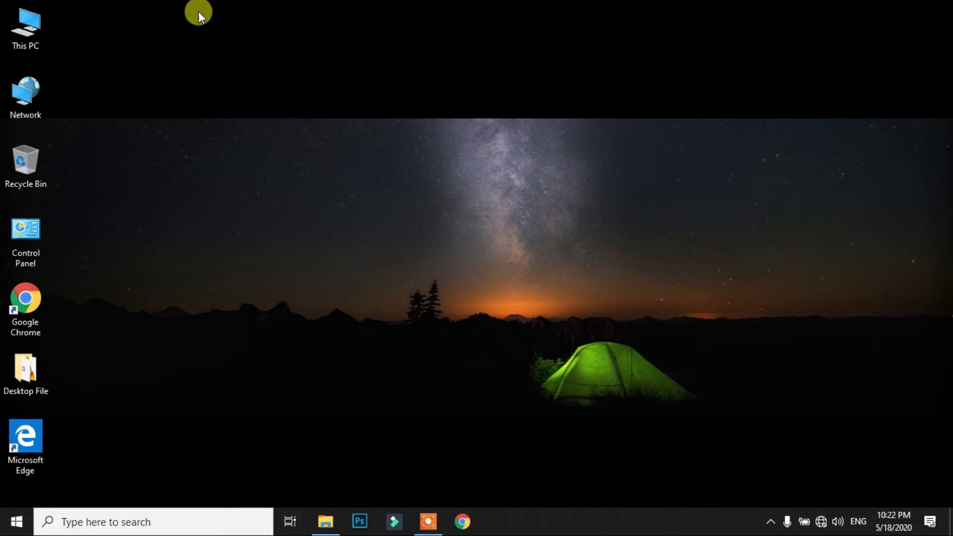
{"action": "left_click_drag", "start_coordinate": [85, 17], "coordinate": [939, 489]}
Step: Look over the Start menu's app list and the Windows search view with its top apps and recent activities, closing each
{"action": "left_click", "coordinate": [17, 522]}
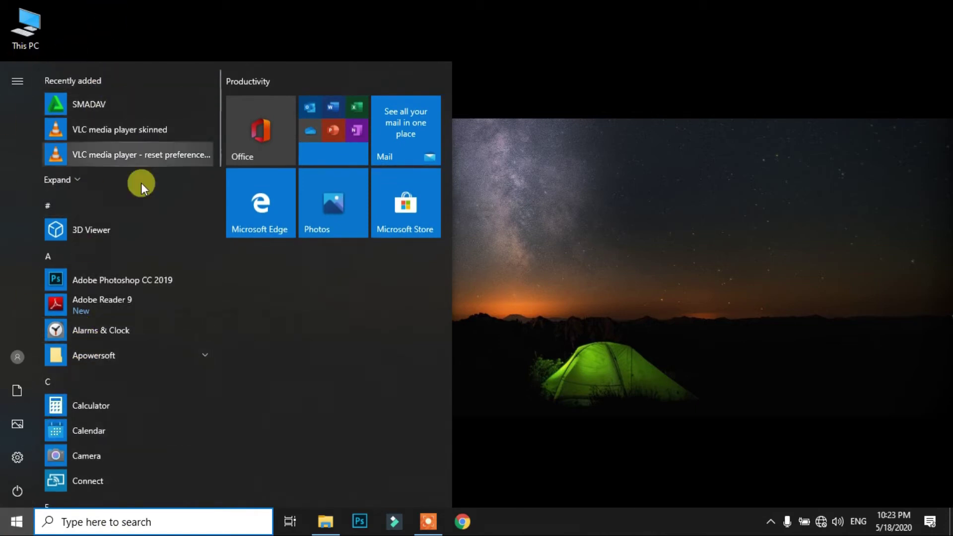
{"action": "left_click", "coordinate": [565, 377]}
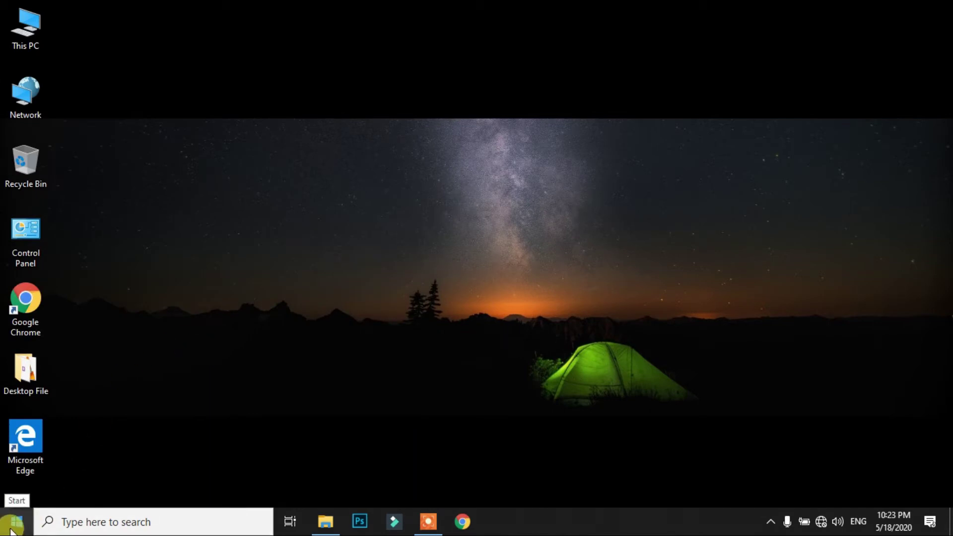
{"action": "left_click", "coordinate": [94, 522]}
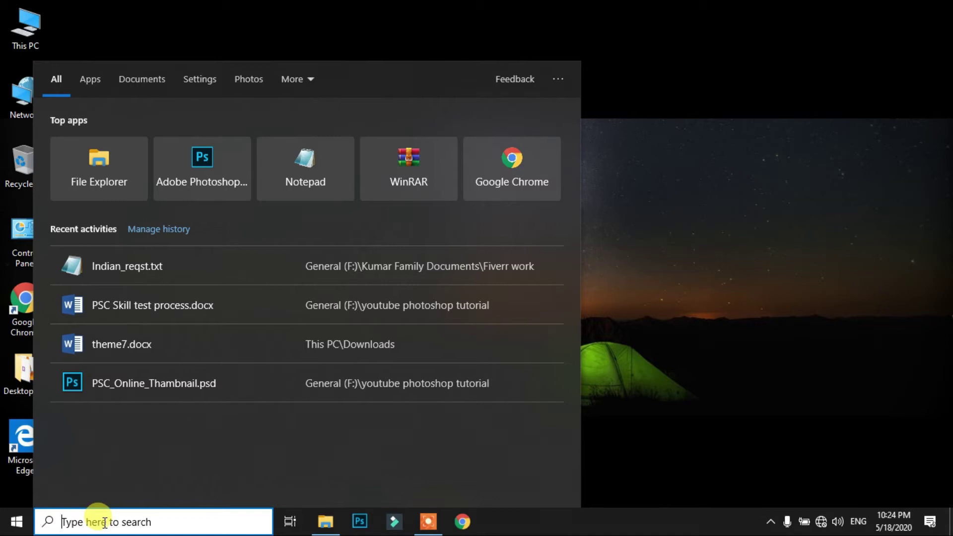
{"action": "left_click", "coordinate": [769, 353]}
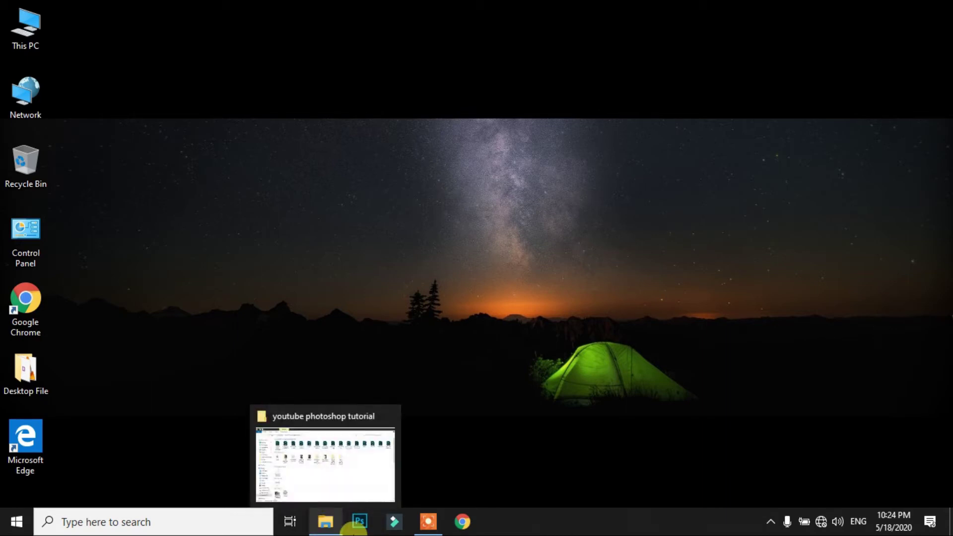
{"action": "mouse_move", "coordinate": [907, 524]}
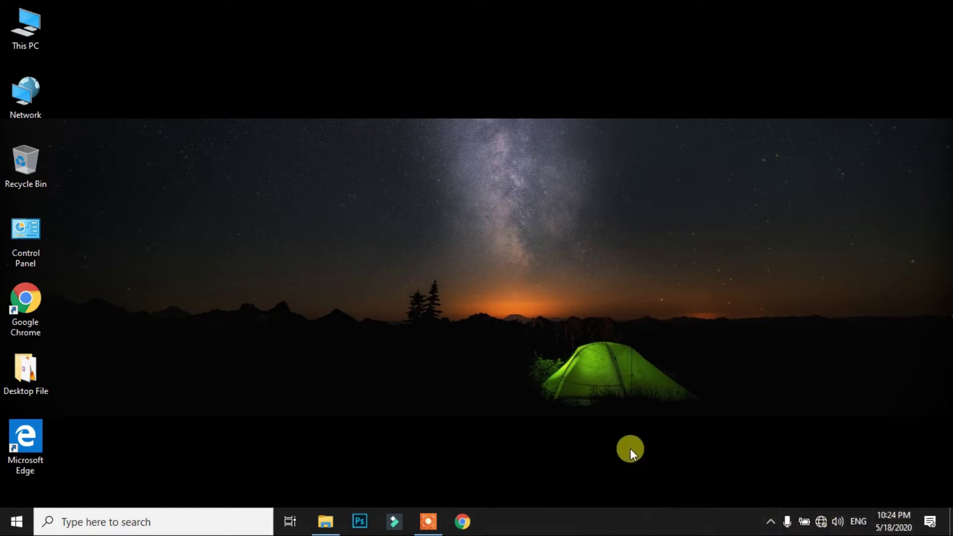
Step: Refresh the desktop several times in a row
{"action": "right_click", "coordinate": [641, 311]}
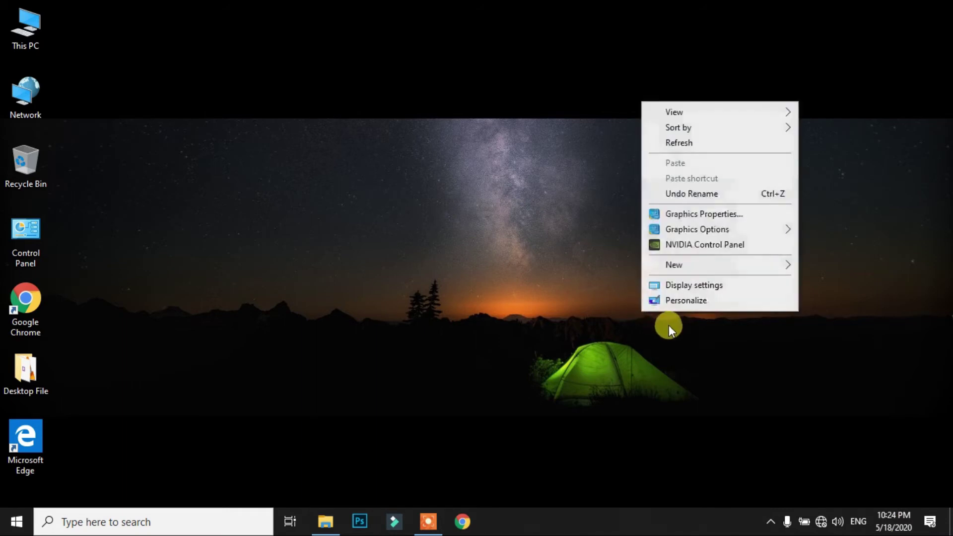
{"action": "left_click", "coordinate": [710, 143]}
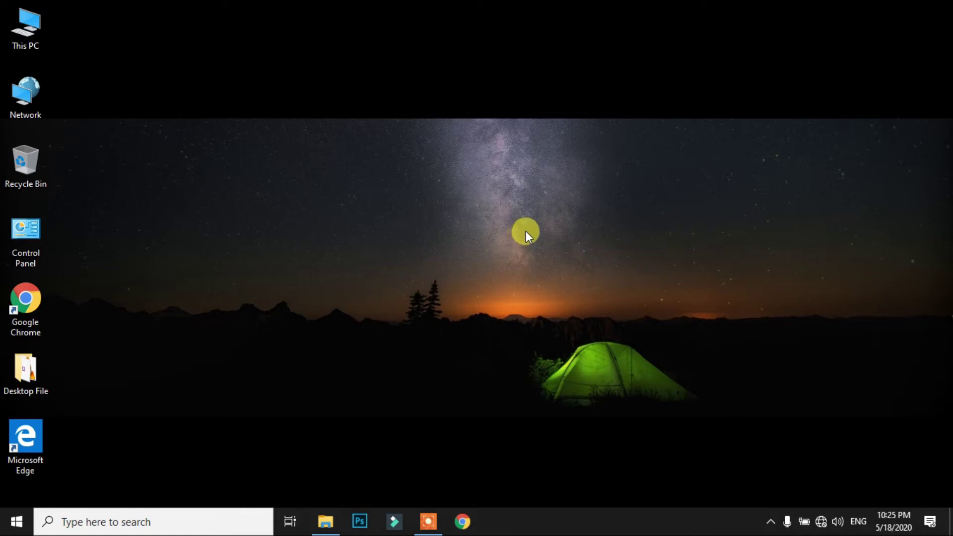
{"action": "right_click", "coordinate": [539, 196]}
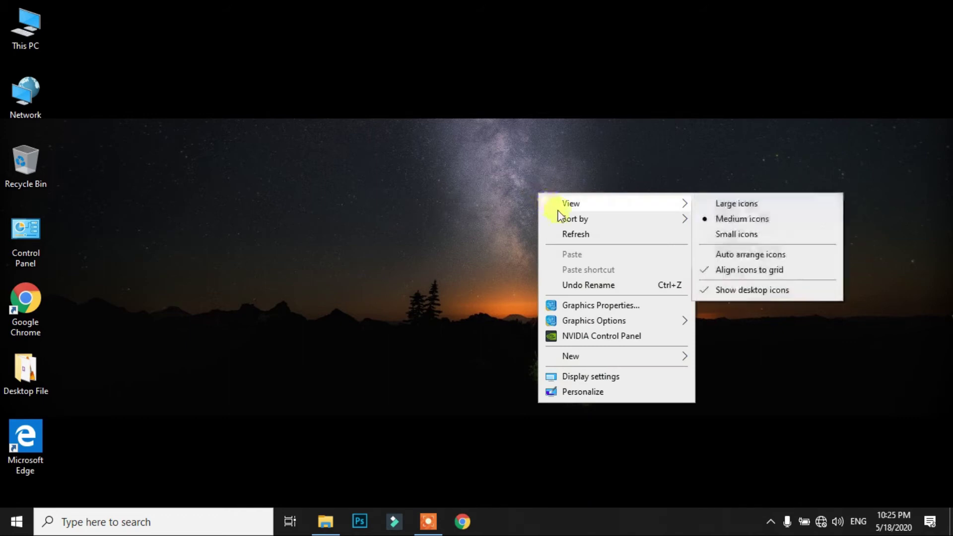
{"action": "left_click", "coordinate": [586, 234]}
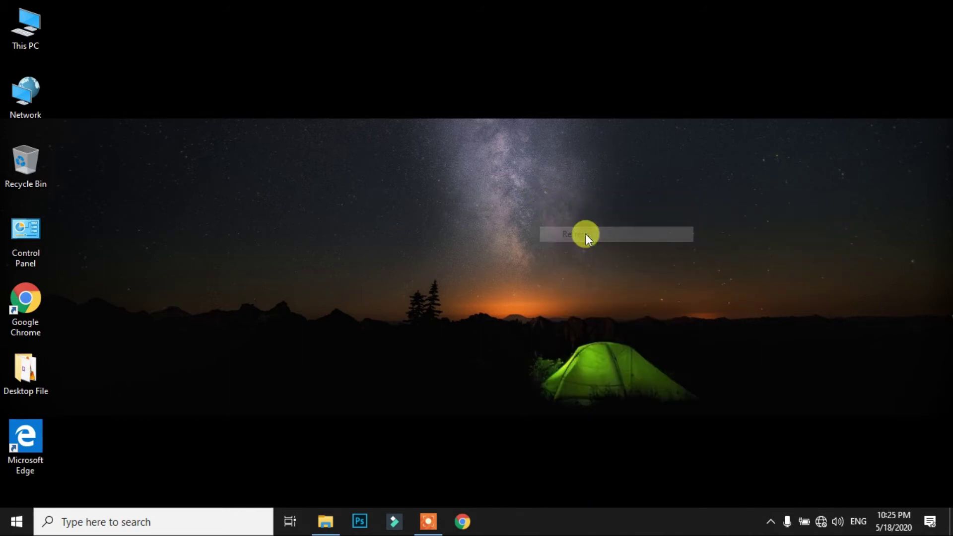
{"action": "right_click", "coordinate": [514, 173]}
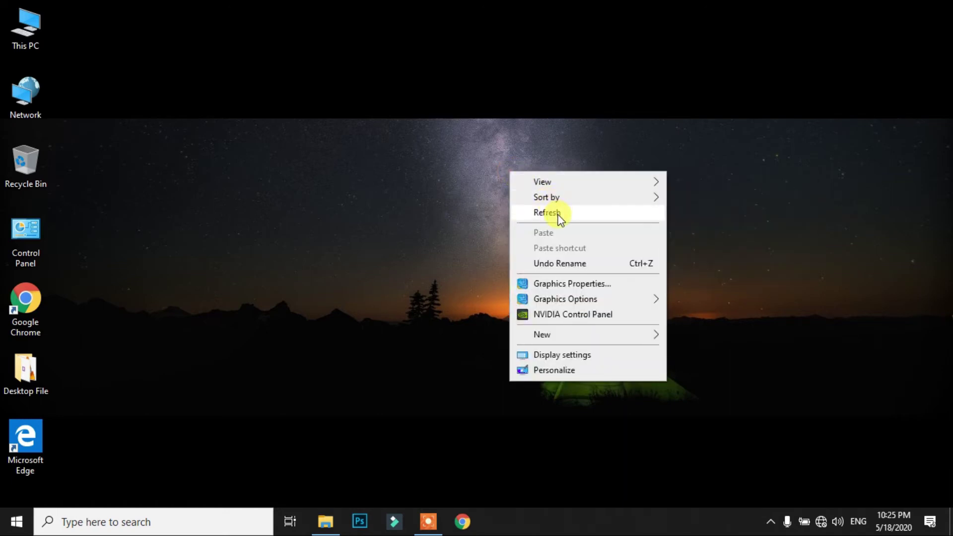
{"action": "left_click", "coordinate": [559, 214]}
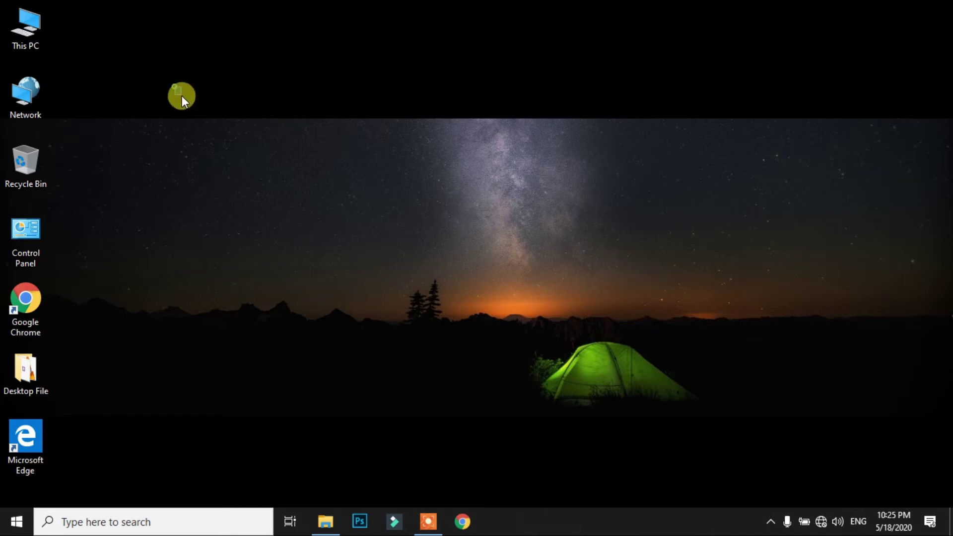
{"action": "left_click_drag", "start_coordinate": [103, 49], "coordinate": [853, 397]}
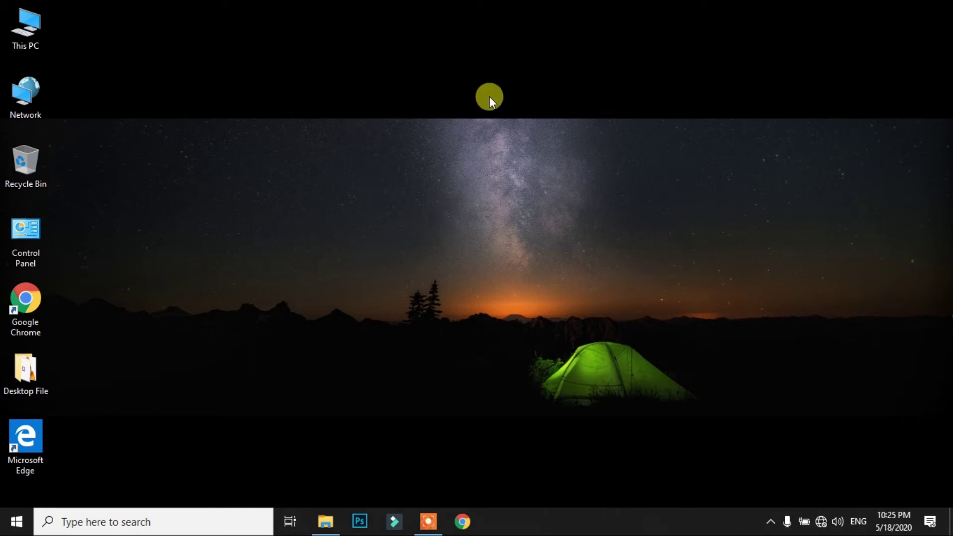
{"action": "right_click", "coordinate": [311, 160]}
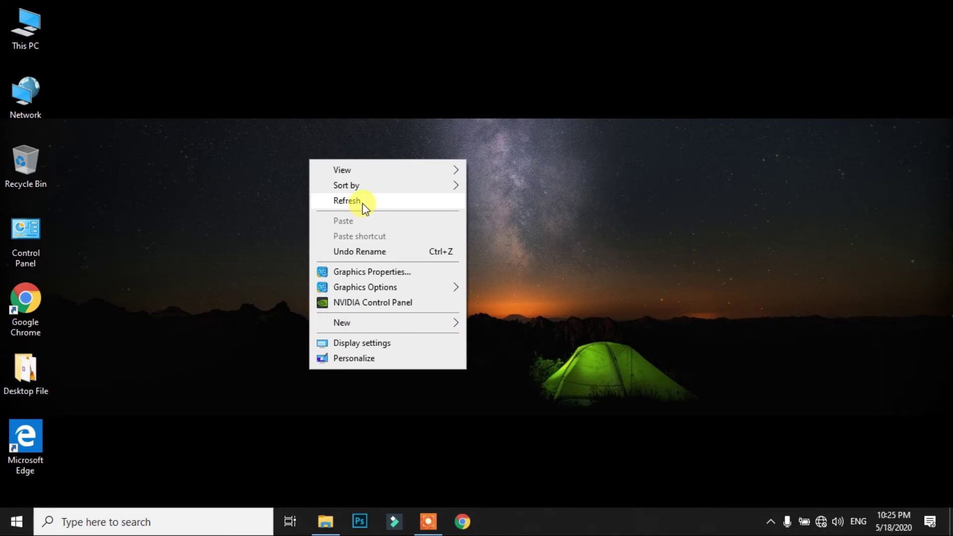
{"action": "left_click", "coordinate": [362, 203]}
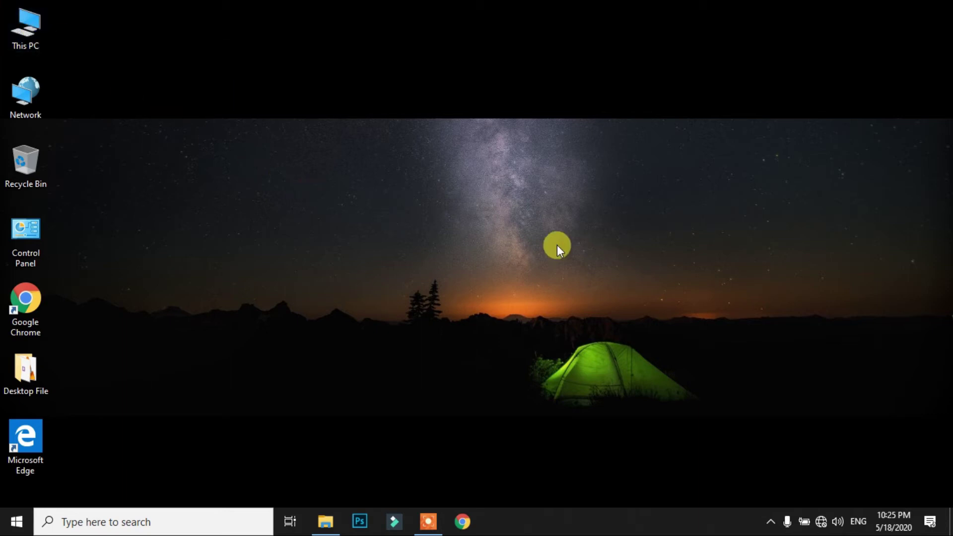
Step: Open This PC to view its folders and drives, and close the window
{"action": "double_click", "coordinate": [19, 37]}
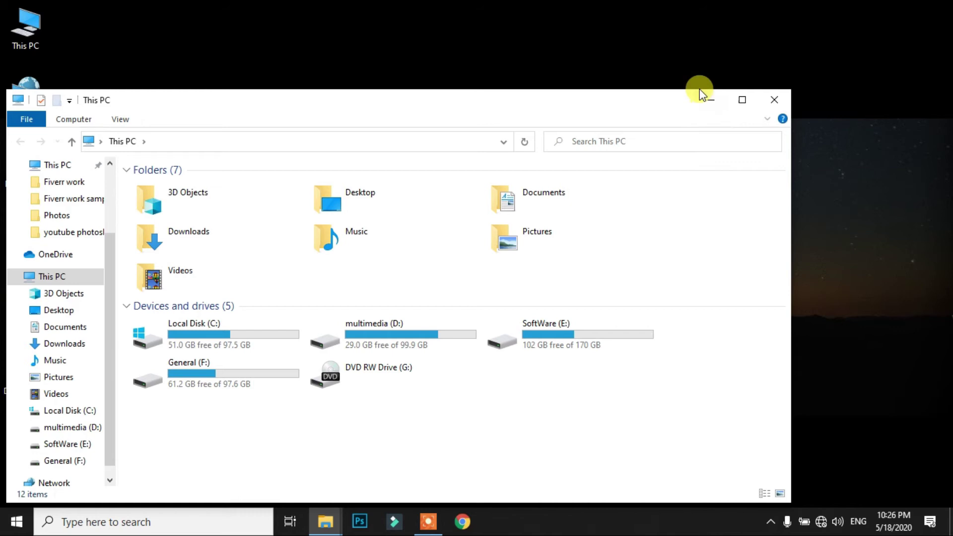
{"action": "left_click", "coordinate": [764, 104]}
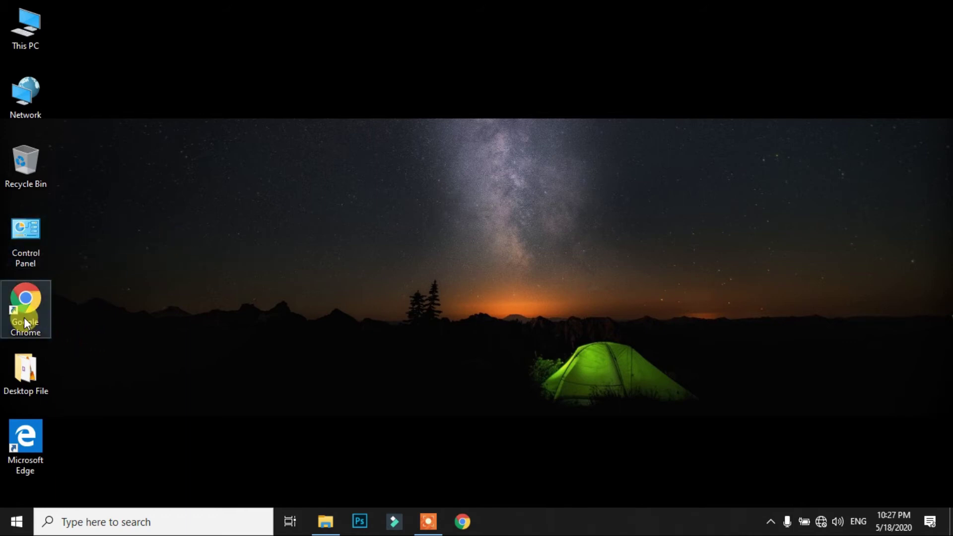
{"action": "double_click", "coordinate": [32, 302]}
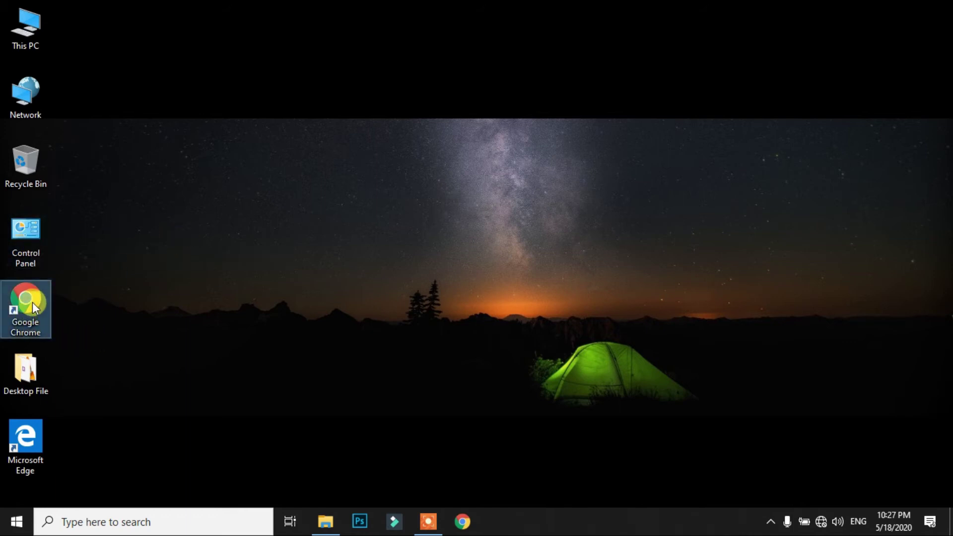
{"action": "double_click", "coordinate": [24, 454]}
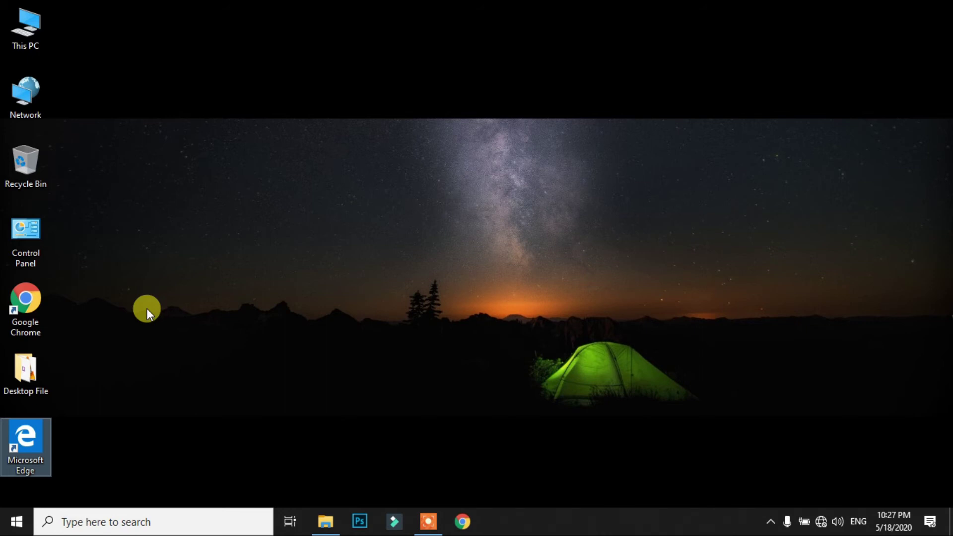
{"action": "double_click", "coordinate": [32, 297]}
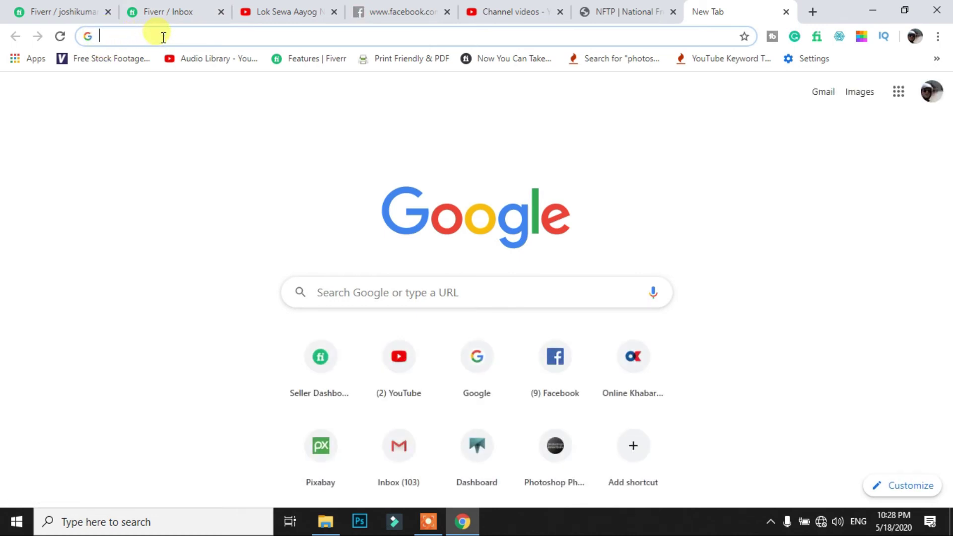
{"action": "type", "text": "www."}
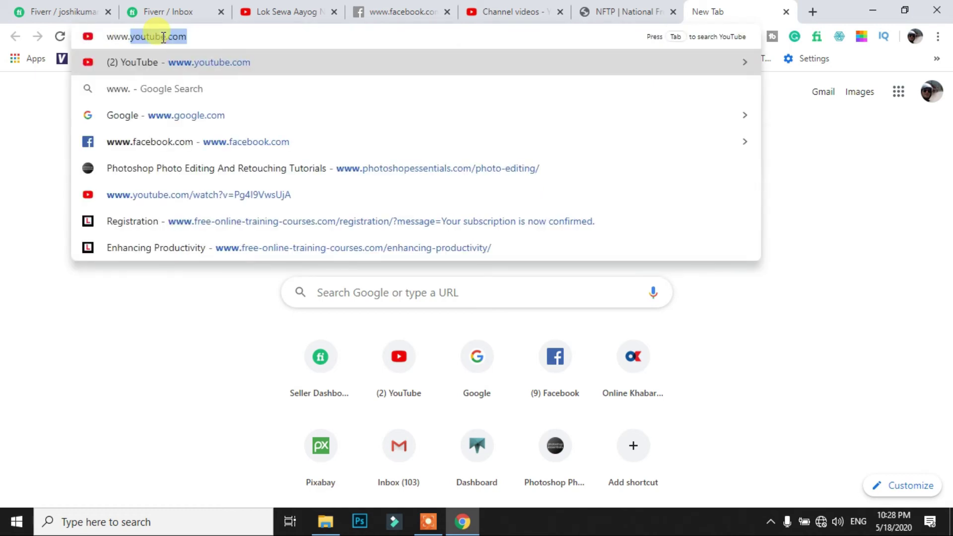
{"action": "type", "text": "google.com"}
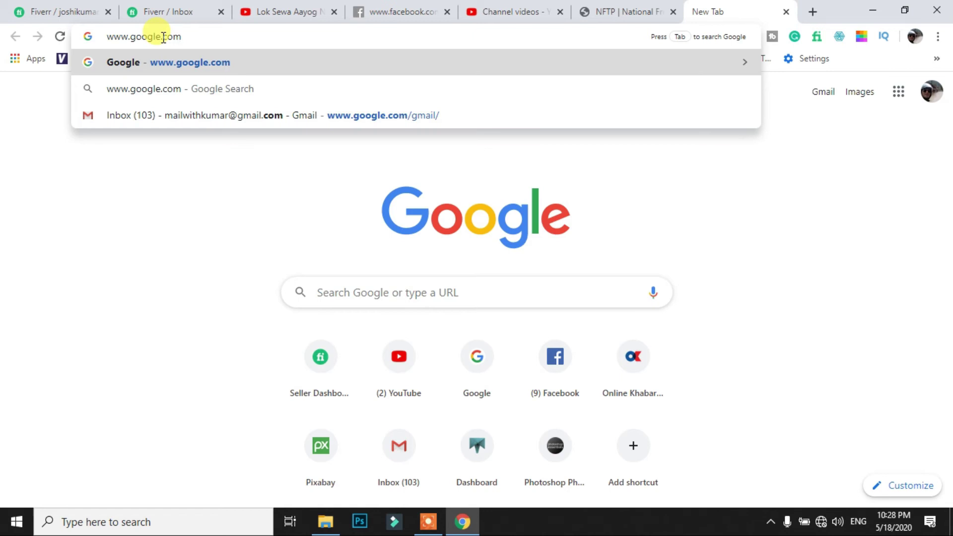
{"action": "left_click", "coordinate": [872, 11]}
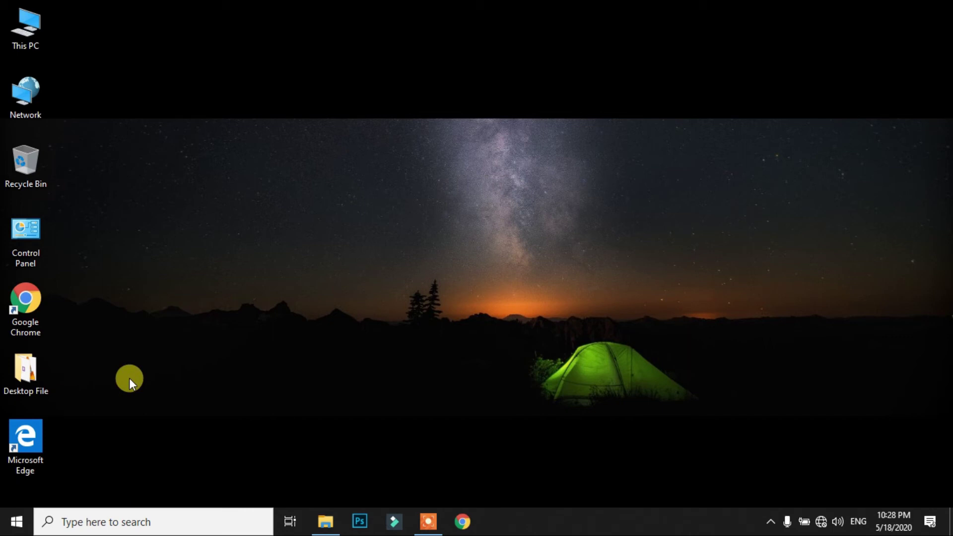
Step: Clear the selection of desktop icons and refresh the empty desktop area repeatedly
{"action": "left_click_drag", "start_coordinate": [162, 286], "coordinate": [44, 35]}
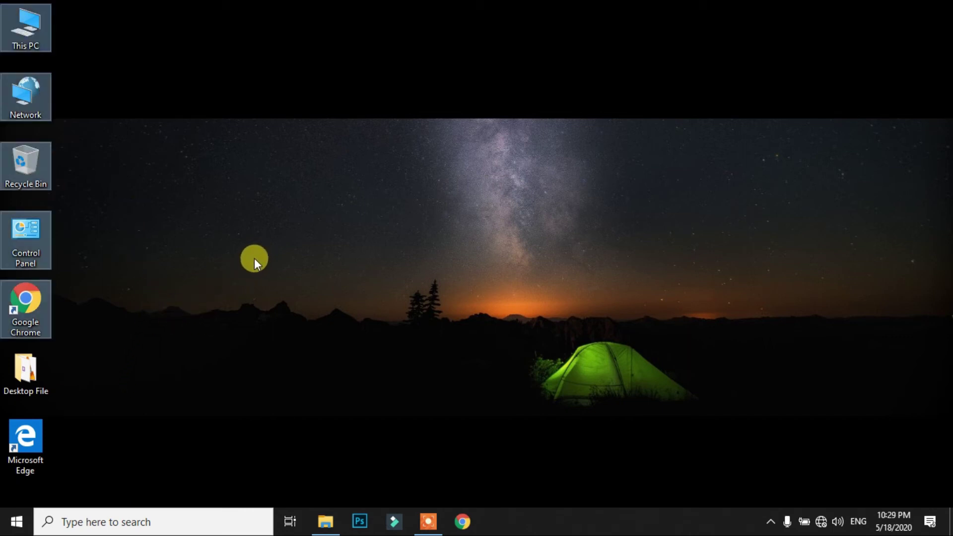
{"action": "right_click", "coordinate": [248, 189]}
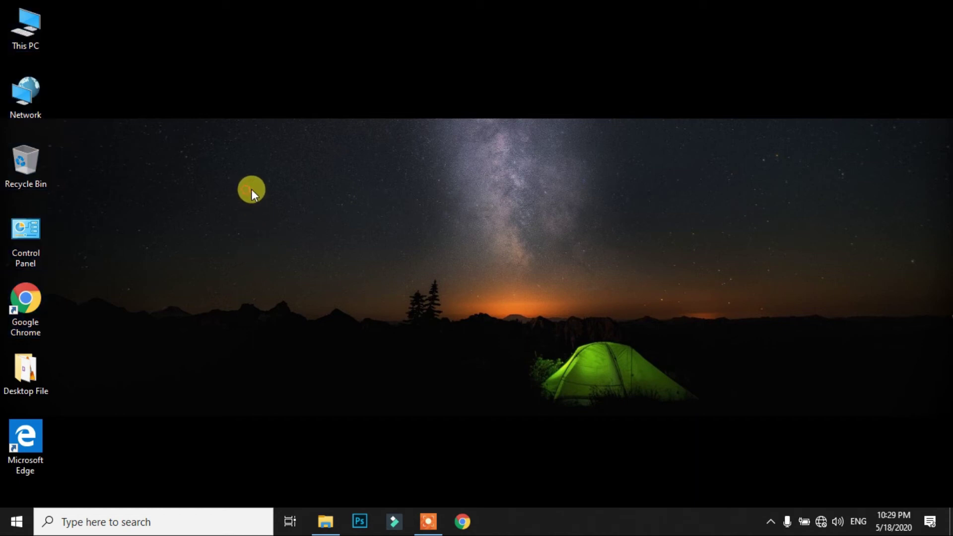
{"action": "left_click", "coordinate": [296, 235]}
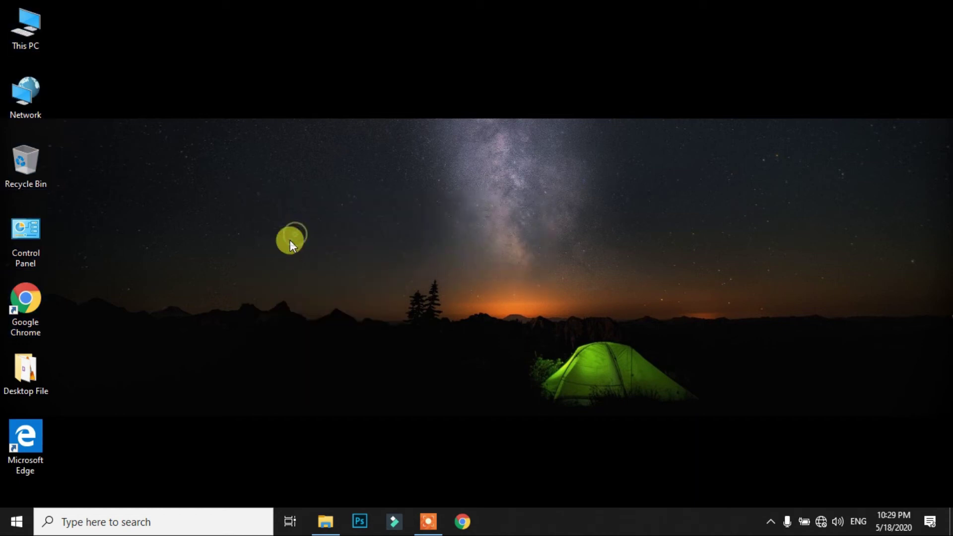
{"action": "right_click", "coordinate": [341, 154]}
{"action": "left_click", "coordinate": [393, 194]}
{"action": "right_click", "coordinate": [367, 172]}
{"action": "left_click", "coordinate": [400, 205]}
Step: Create a new folder on the desktop and name it 10001
{"action": "right_click", "coordinate": [466, 143]}
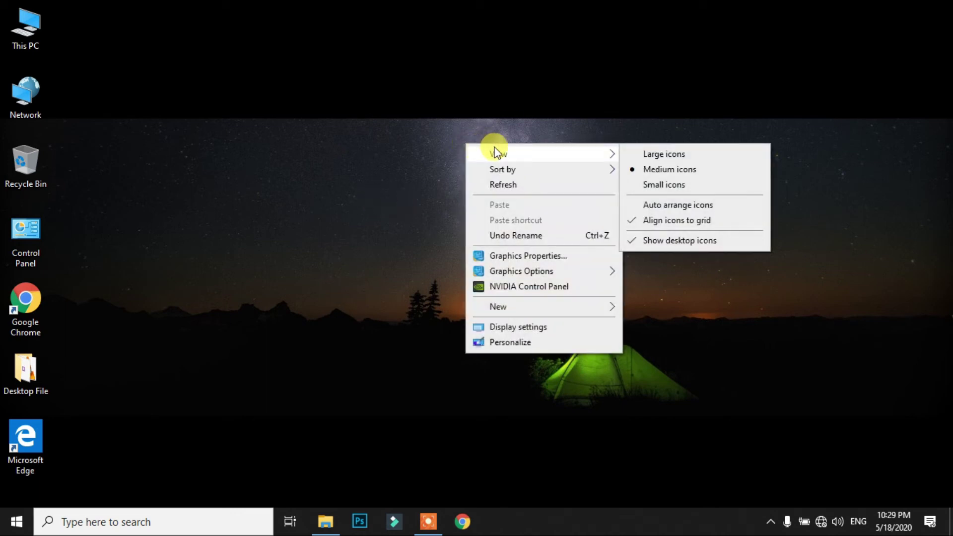
{"action": "mouse_move", "coordinate": [594, 310]}
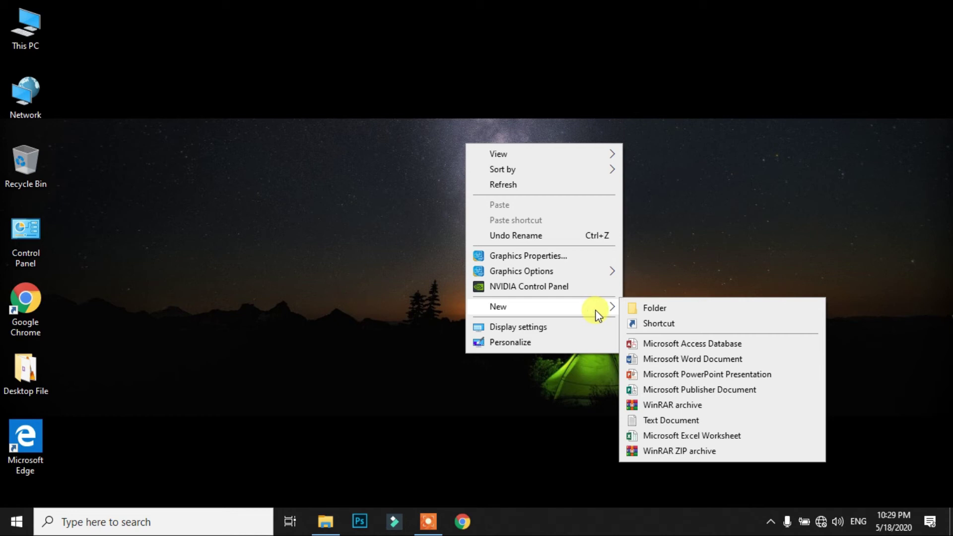
{"action": "left_click", "coordinate": [654, 308]}
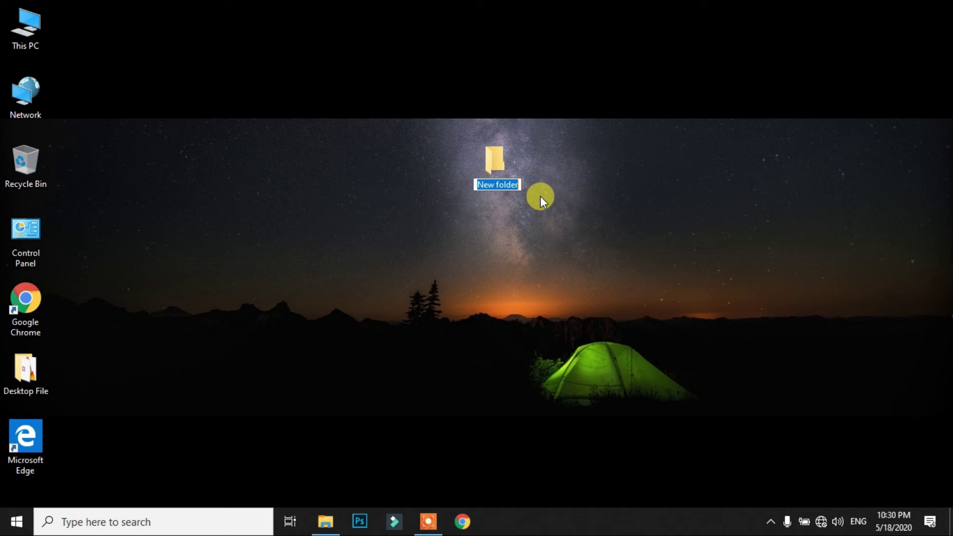
{"action": "type", "text": "10001"}
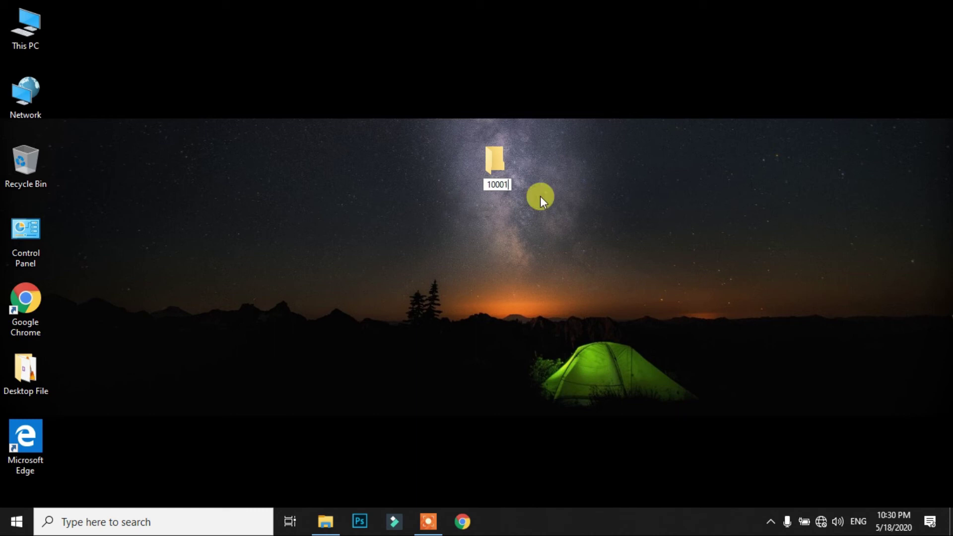
{"action": "key", "text": "Return"}
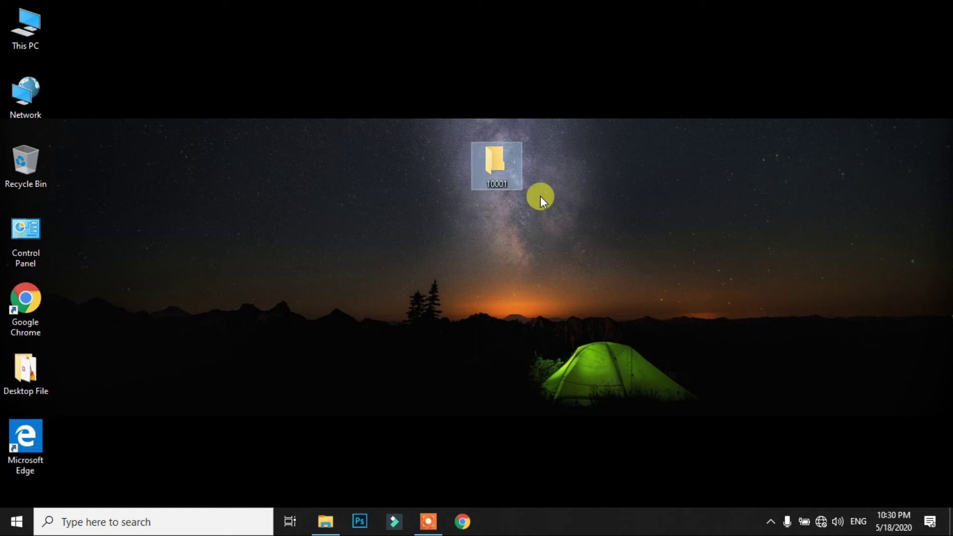
{"action": "left_click", "coordinate": [612, 270]}
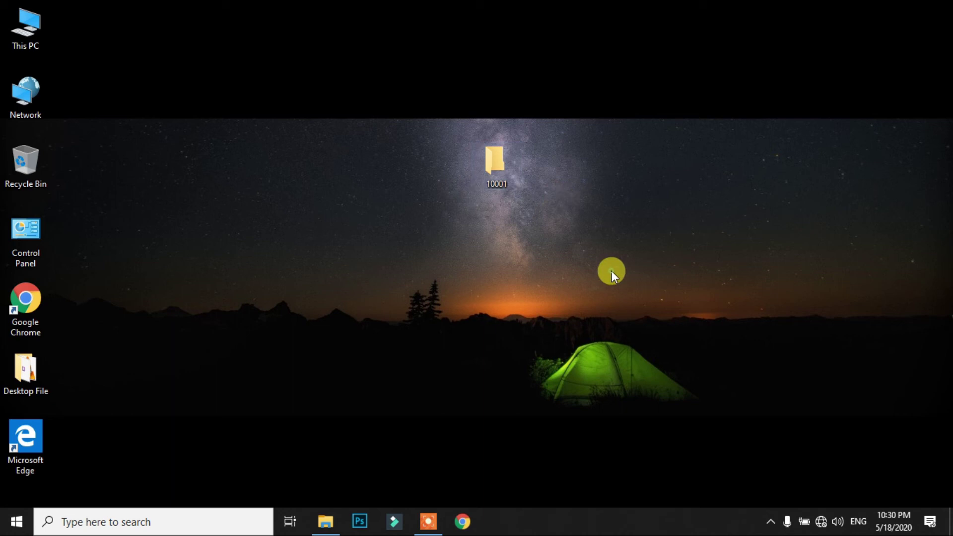
Step: Open the 10001 folder to inspect its contents, and close its window
{"action": "double_click", "coordinate": [495, 166]}
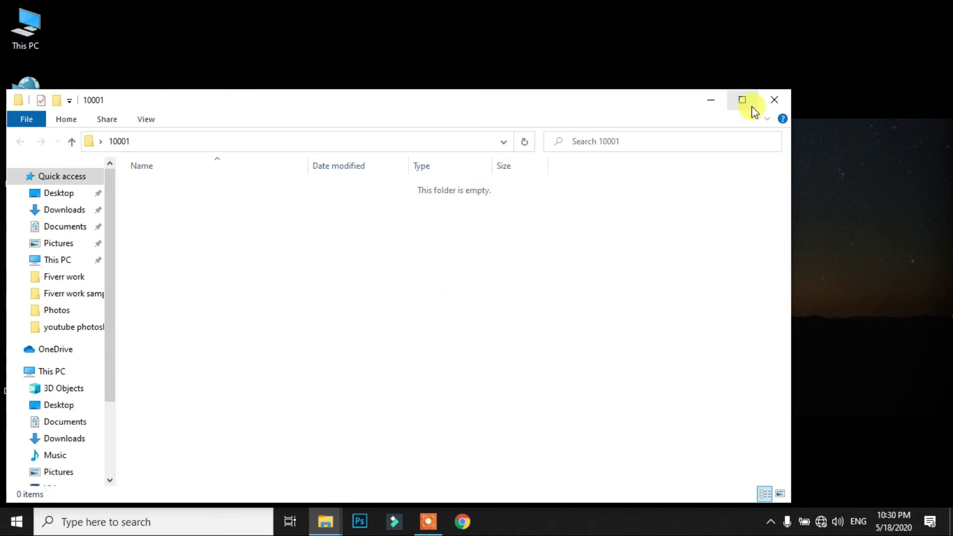
{"action": "left_click", "coordinate": [774, 100]}
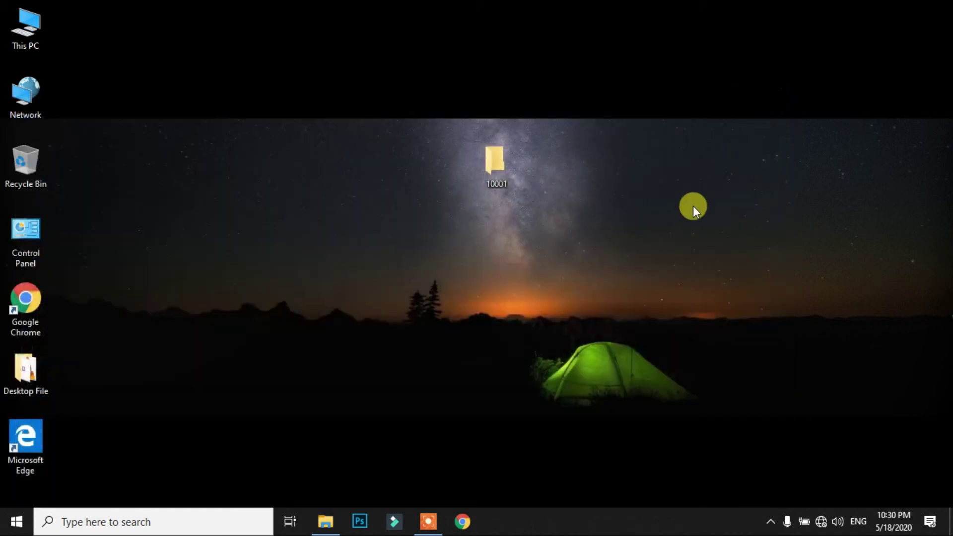
Step: Create another new folder on the desktop beside 10001, keep its default name, and select it
{"action": "right_click", "coordinate": [667, 134]}
{"action": "mouse_move", "coordinate": [689, 163]}
{"action": "mouse_move", "coordinate": [732, 298]}
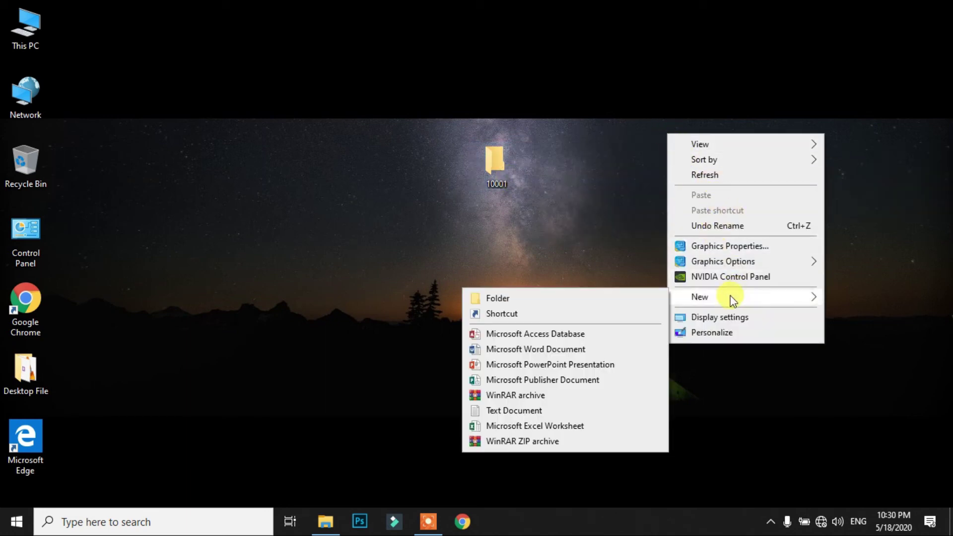
{"action": "left_click", "coordinate": [597, 299]}
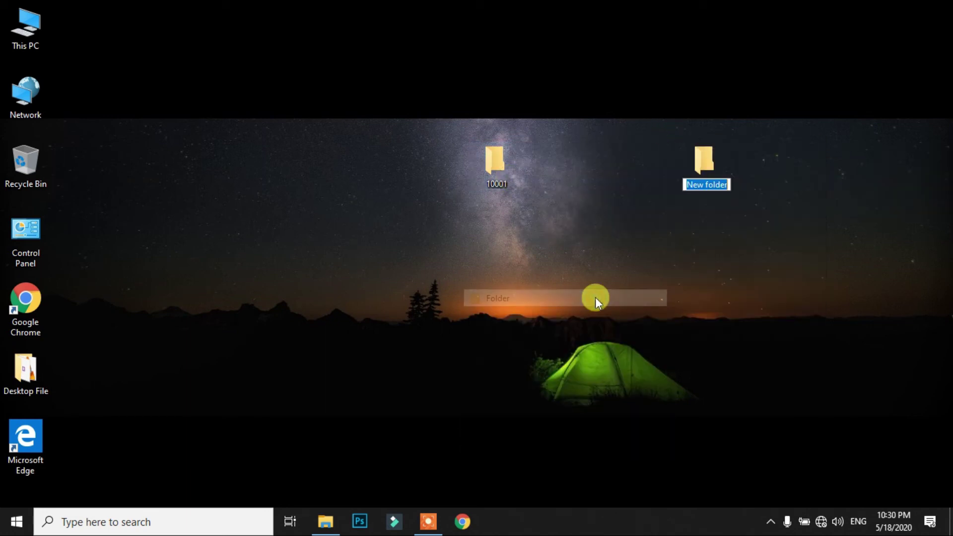
{"action": "left_click", "coordinate": [702, 162]}
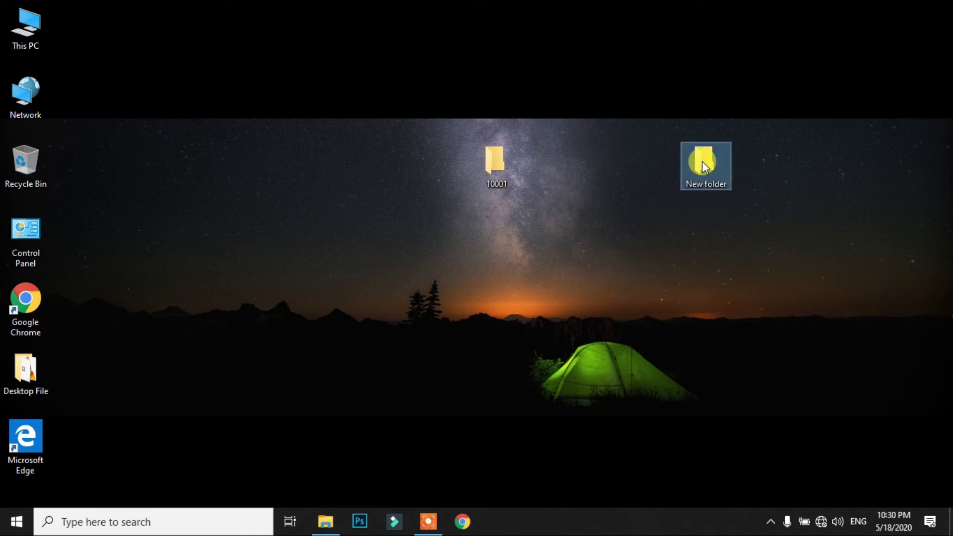
{"action": "left_click", "coordinate": [815, 269]}
{"action": "left_click", "coordinate": [717, 180]}
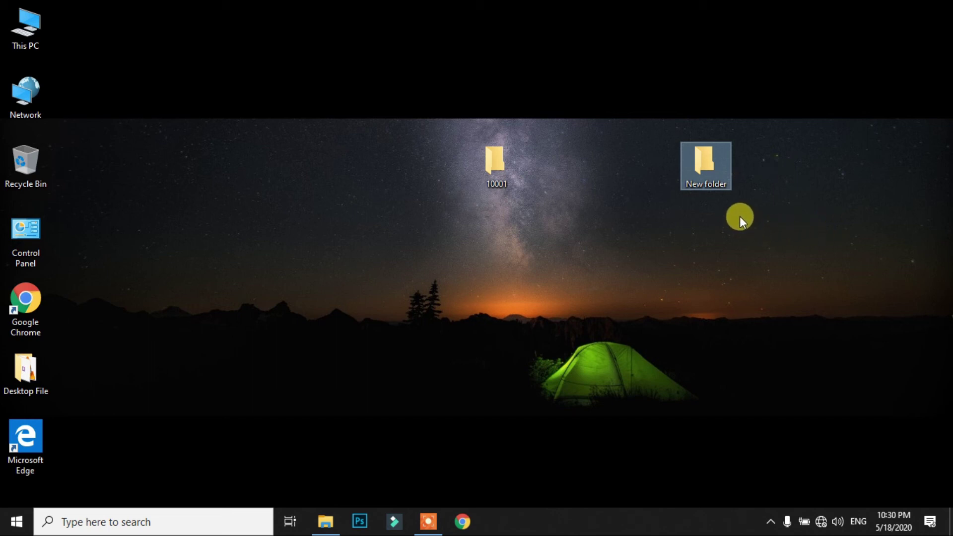
Step: Rename the new desktop folder as 101
{"action": "right_click", "coordinate": [706, 165]}
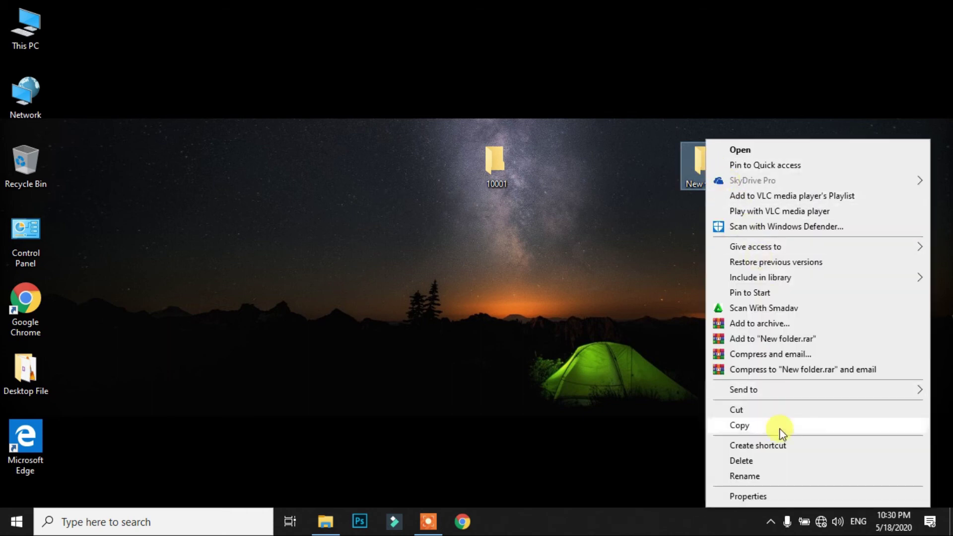
{"action": "left_click", "coordinate": [753, 479]}
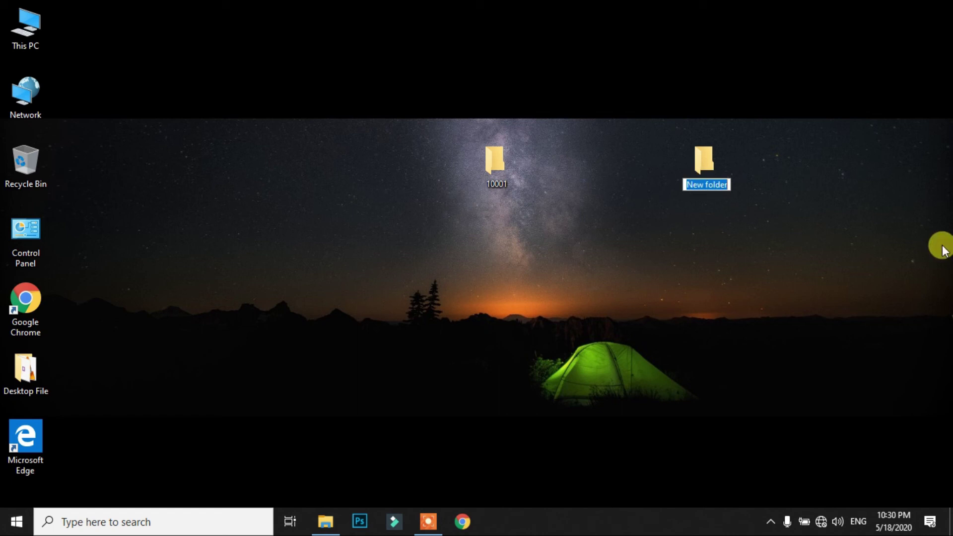
{"action": "key", "text": "BackSpace"}
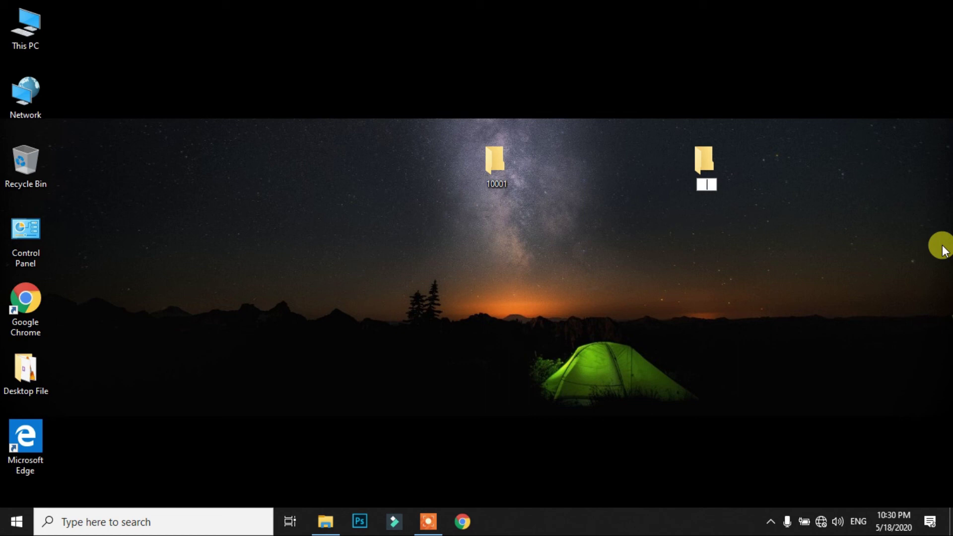
{"action": "type", "text": "101"}
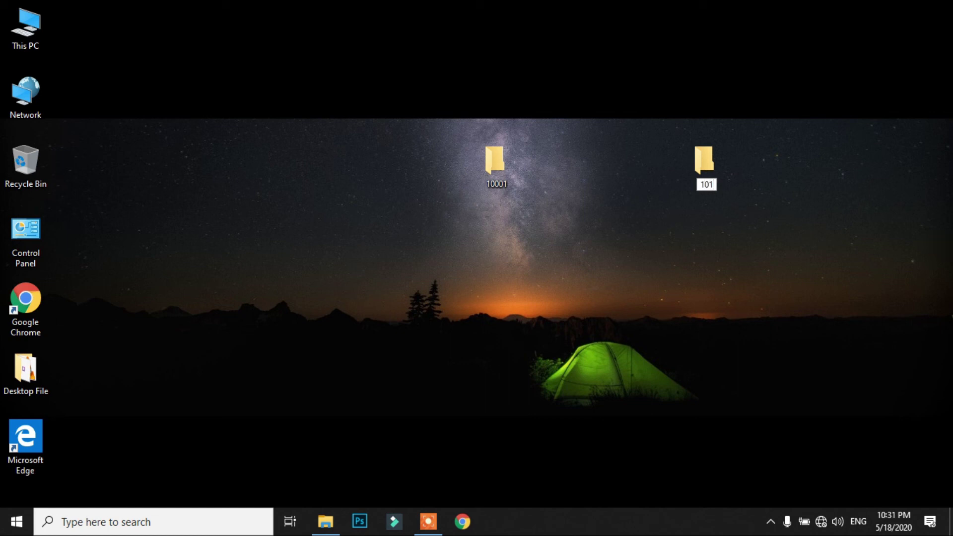
{"action": "key", "text": "Return"}
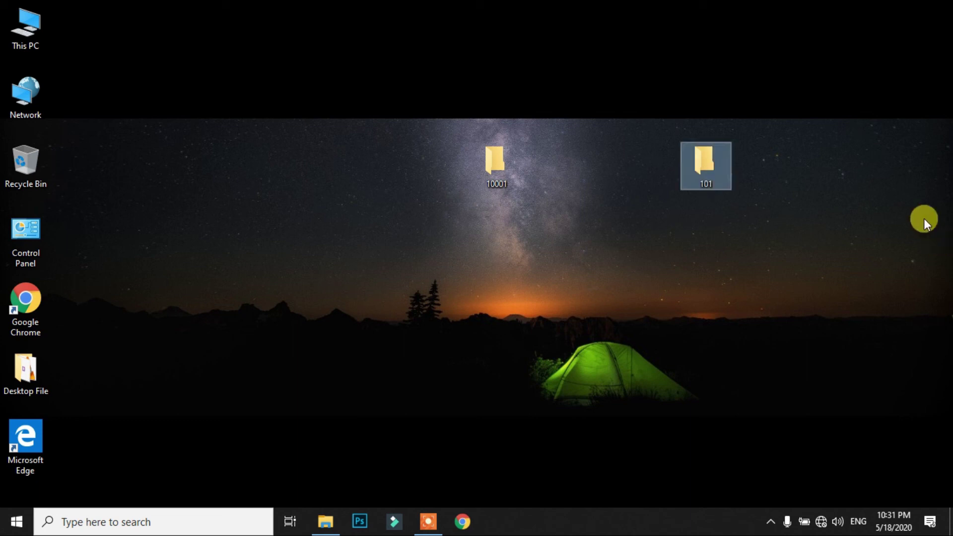
Step: Select the 101 folder on the desktop and delete it
{"action": "left_click_drag", "start_coordinate": [631, 122], "coordinate": [767, 195]}
{"action": "right_click", "coordinate": [694, 162]}
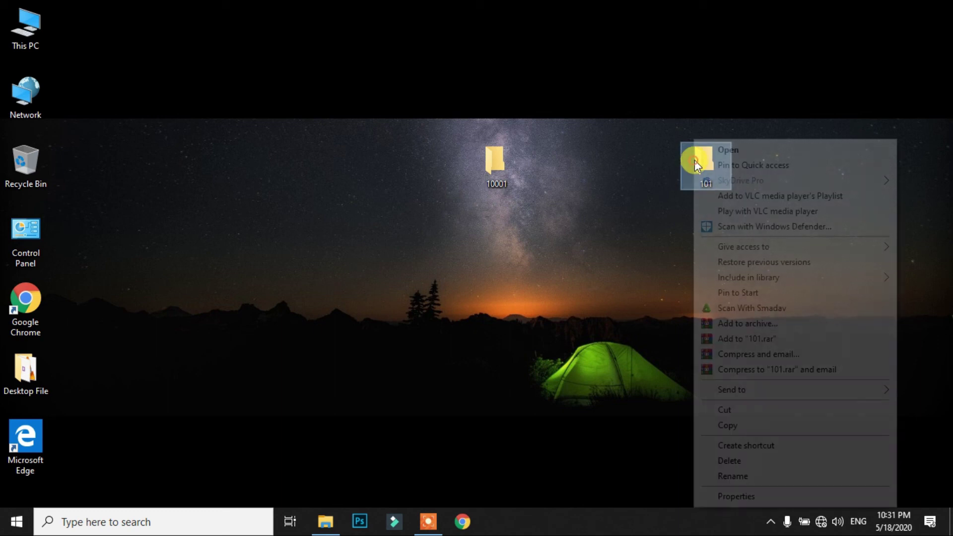
{"action": "left_click", "coordinate": [766, 464]}
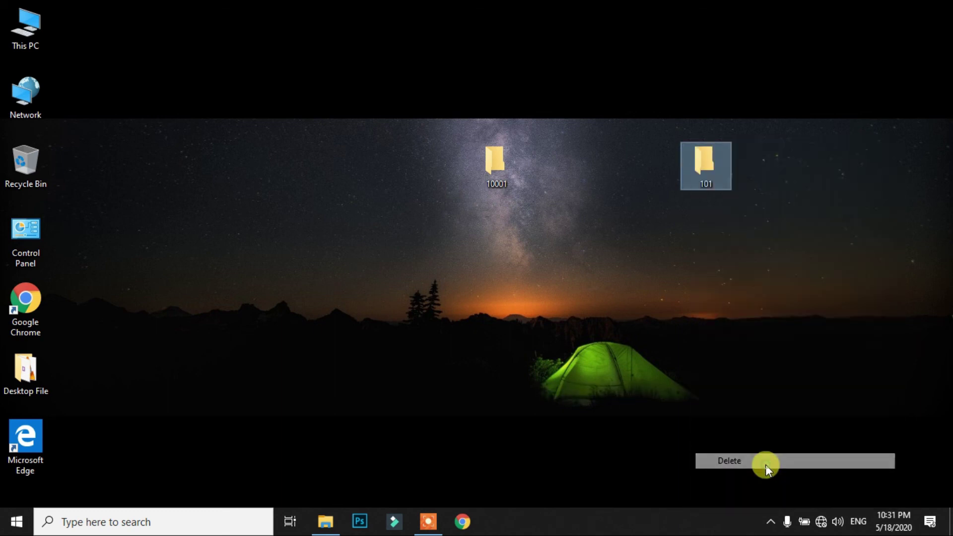
Step: Select the 10001 folder and refresh the desktop
{"action": "left_click", "coordinate": [506, 168]}
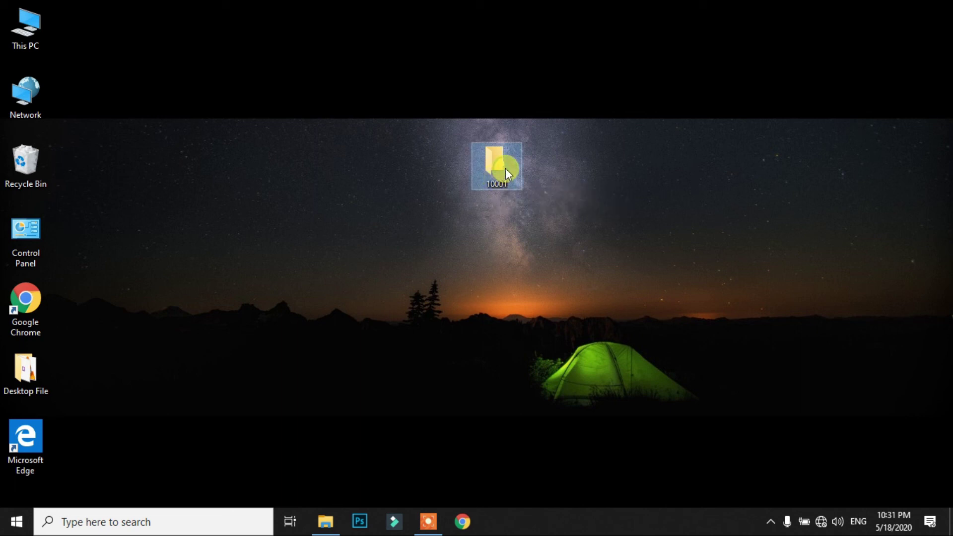
{"action": "right_click", "coordinate": [601, 171]}
{"action": "left_click", "coordinate": [648, 211]}
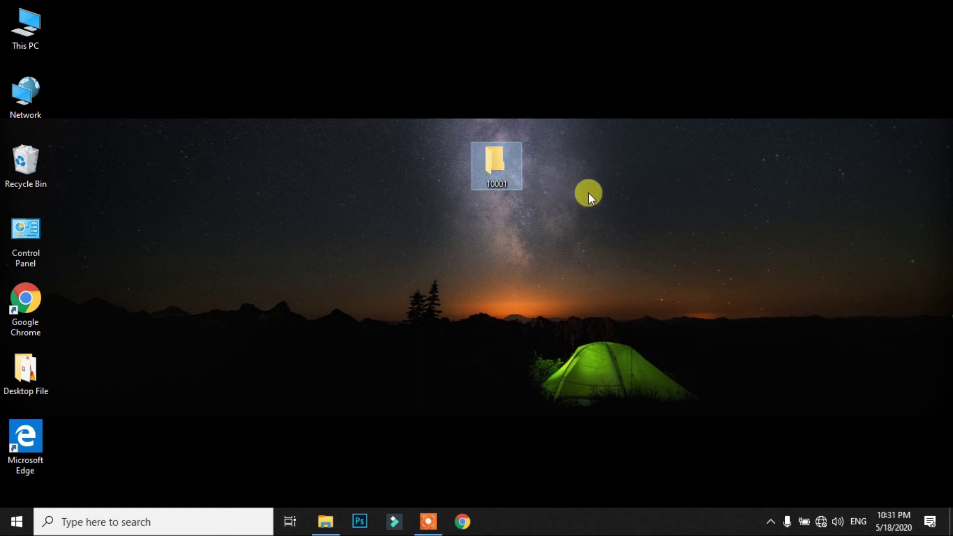
{"action": "mouse_move", "coordinate": [498, 169]}
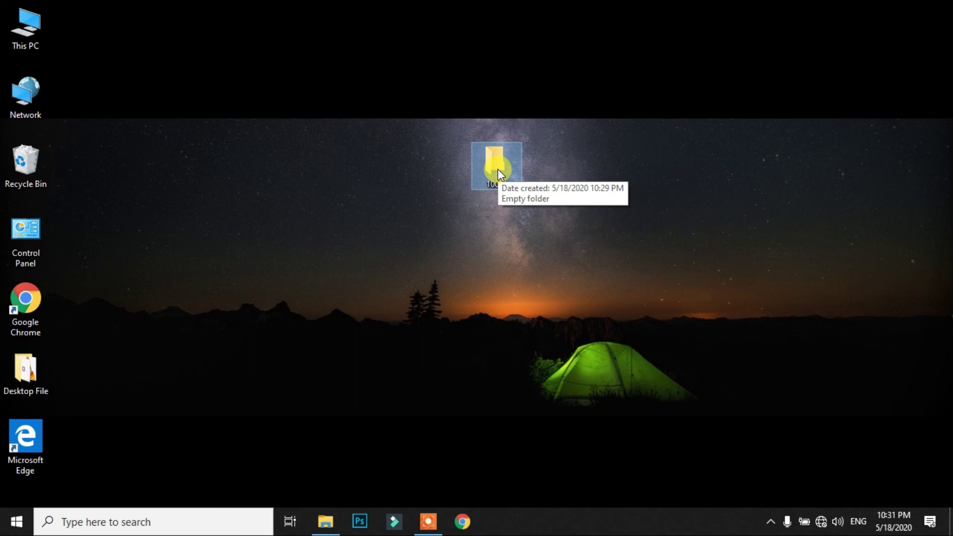
{"action": "right_click", "coordinate": [498, 170]}
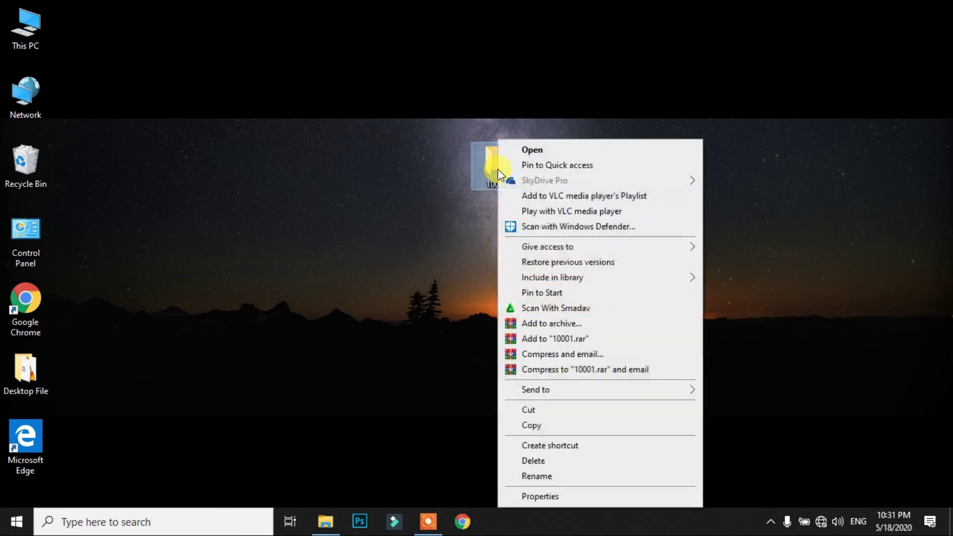
{"action": "left_click", "coordinate": [539, 475]}
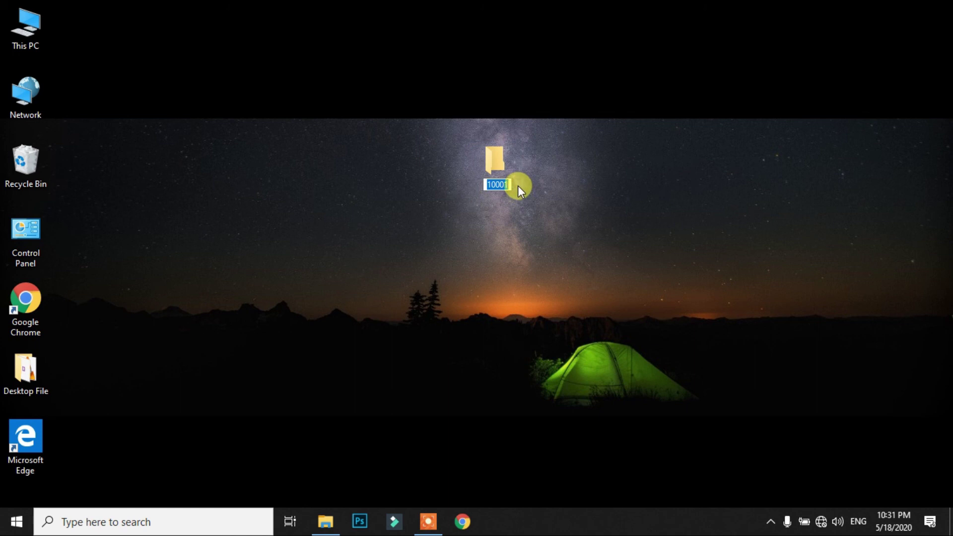
{"action": "key", "text": "Return"}
{"action": "left_click", "coordinate": [526, 272]}
Step: Rename the 10001 folder as 10012
{"action": "left_click", "coordinate": [505, 168]}
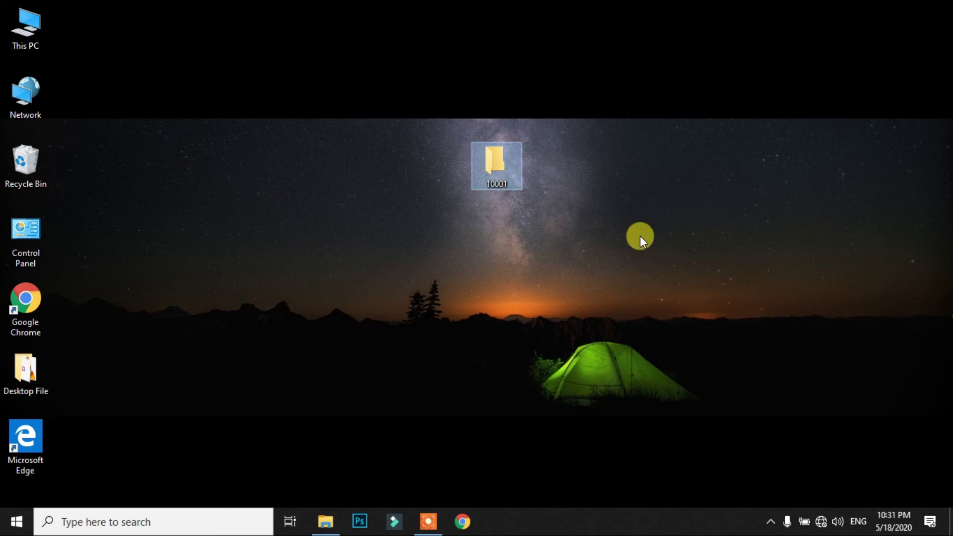
{"action": "key", "text": "F2"}
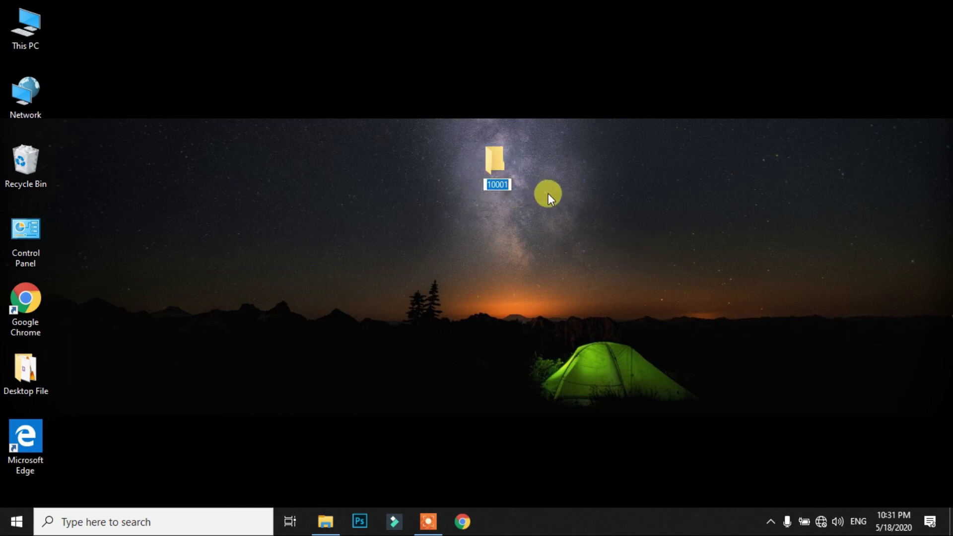
{"action": "type", "text": "10012"}
{"action": "key", "text": "Return"}
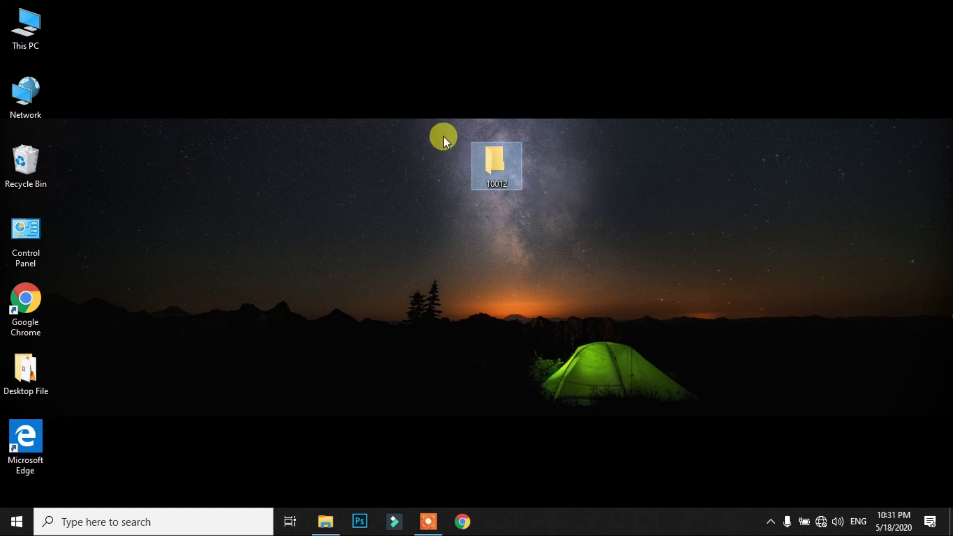
Step: Select the 10012 folder with a selection rectangle and clear the selection, repeating this three times
{"action": "left_click_drag", "start_coordinate": [445, 112], "coordinate": [585, 214]}
{"action": "left_click", "coordinate": [566, 261]}
{"action": "left_click_drag", "start_coordinate": [448, 115], "coordinate": [584, 240]}
{"action": "left_click", "coordinate": [534, 283]}
{"action": "left_click_drag", "start_coordinate": [428, 104], "coordinate": [593, 230]}
{"action": "left_click", "coordinate": [575, 271]}
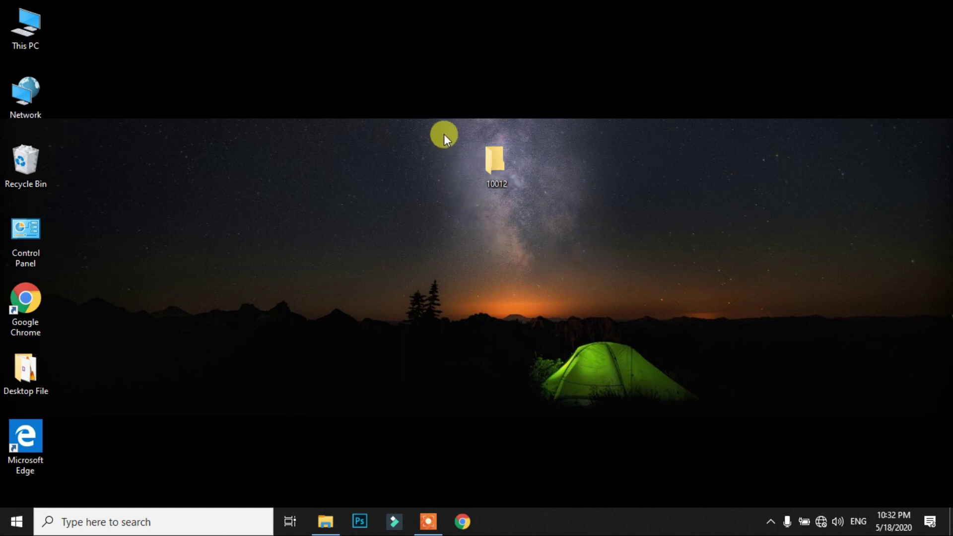
Step: Open the 10012 folder to inspect its contents, and close its window
{"action": "double_click", "coordinate": [493, 164]}
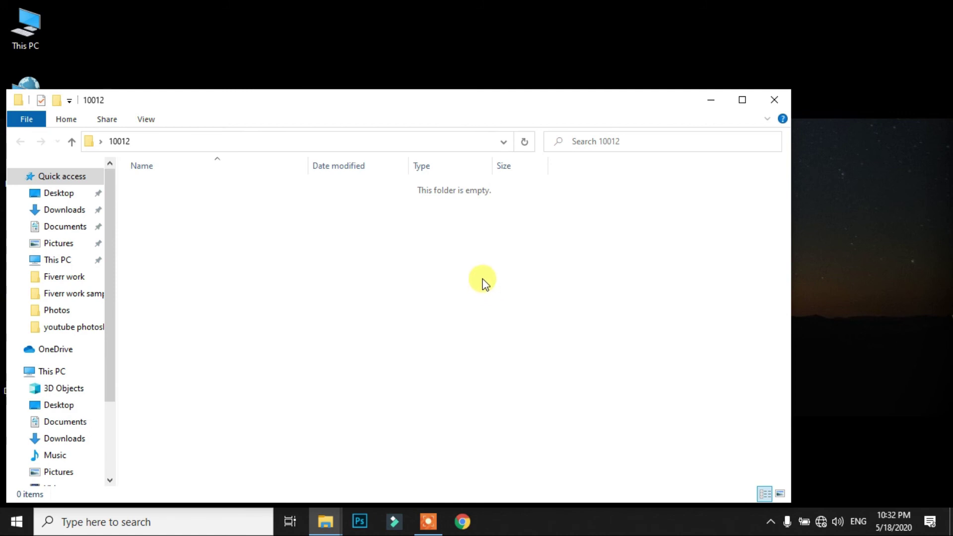
{"action": "left_click", "coordinate": [775, 101]}
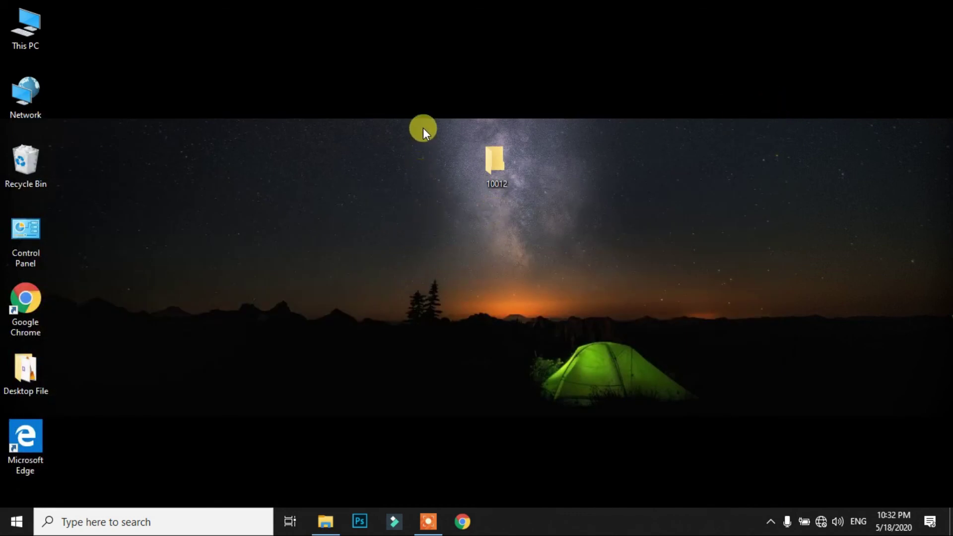
Step: Select the 10012 folder on the desktop with a selection rectangle
{"action": "left_click_drag", "start_coordinate": [428, 103], "coordinate": [538, 231]}
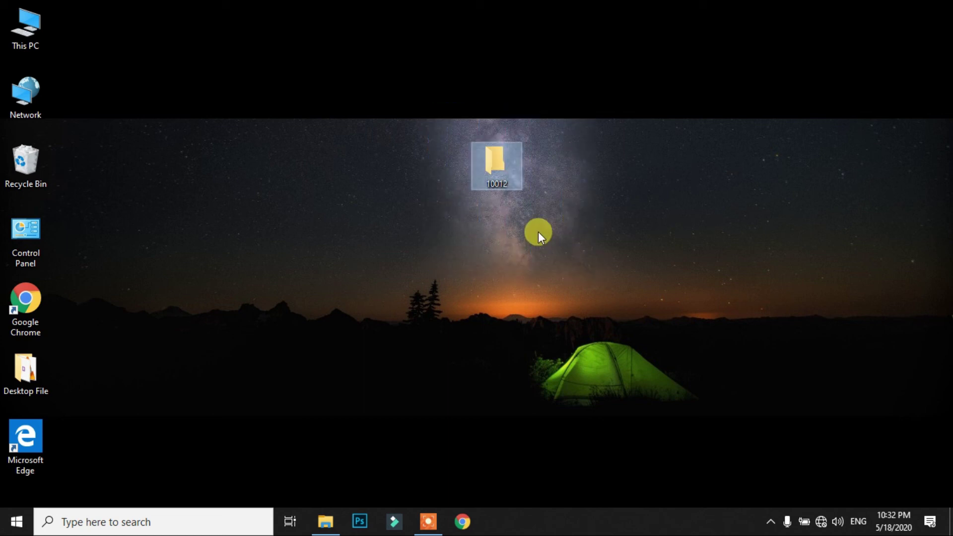